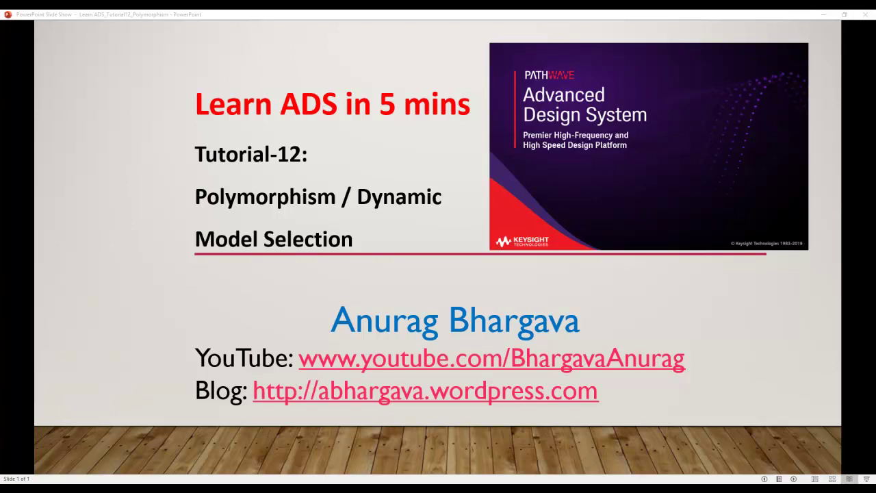
Arrange the TestBench_MyFilter schematic beside its dB(S(1,1)) and dB(S(2,1)) plot, then select and deselect Design1 X1.
click(317, 471)
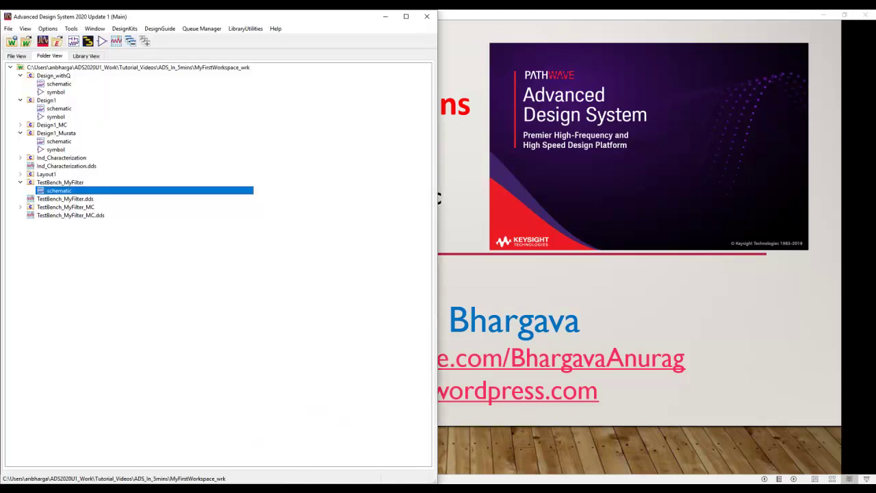
click(360, 473)
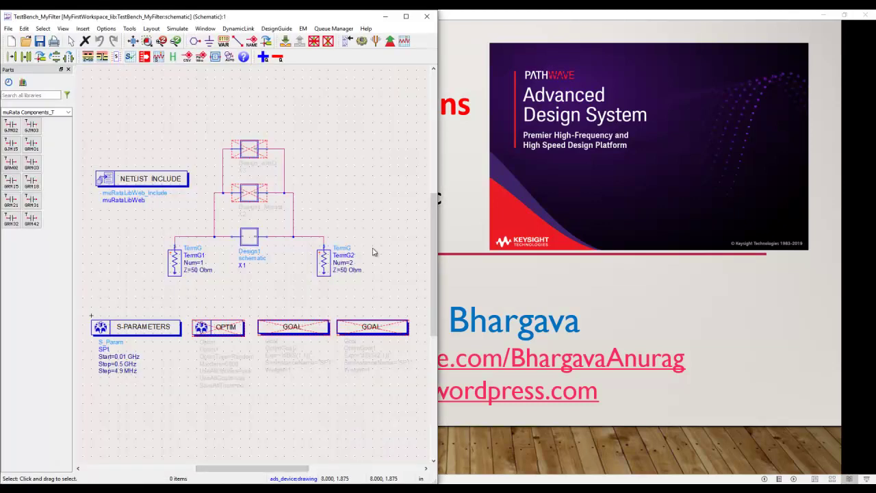
click(383, 480)
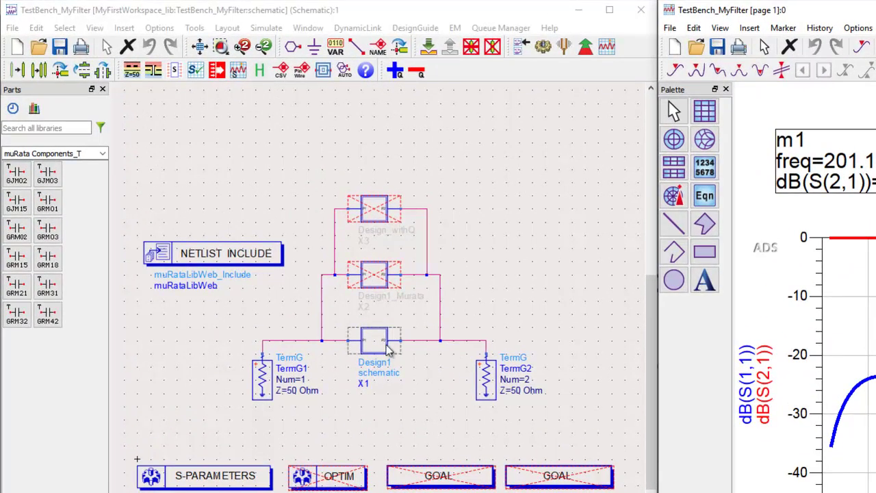
click(374, 350)
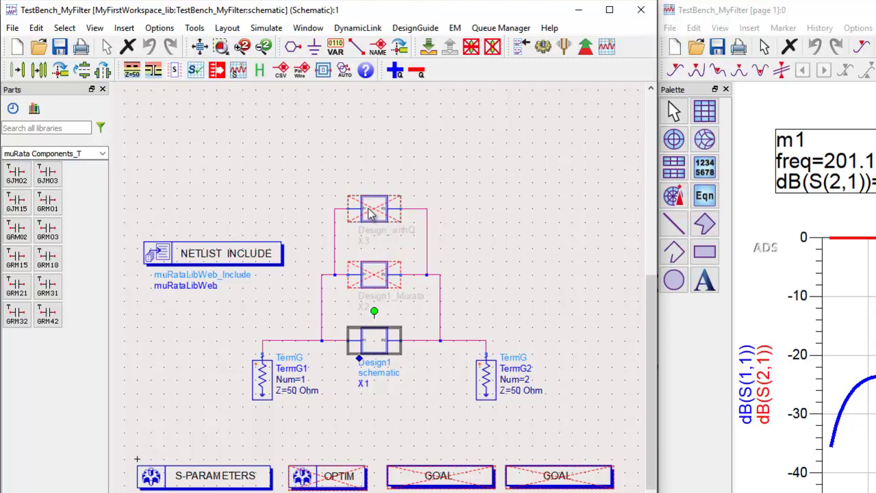
click(417, 155)
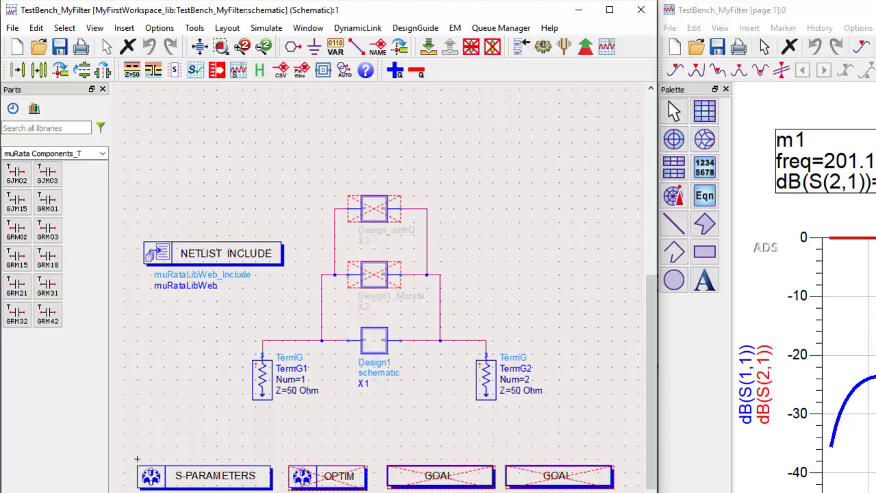
key(alt+Tab)
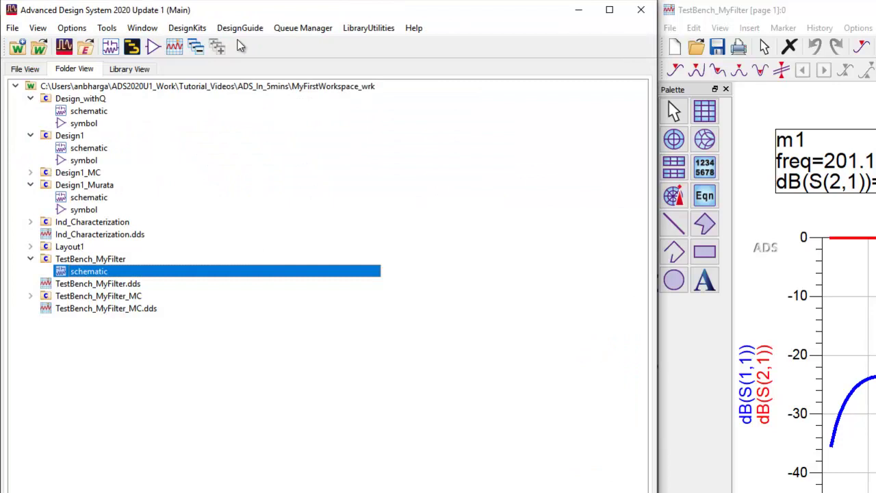
click(85, 102)
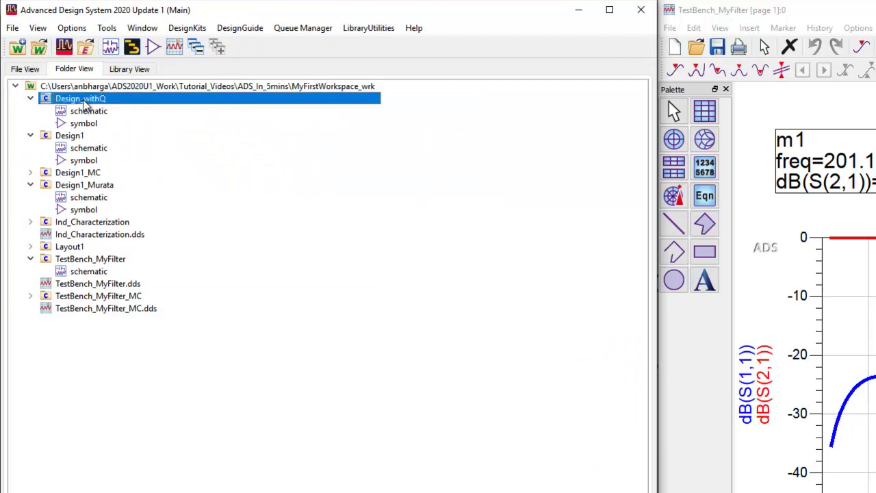
click(89, 139)
click(101, 188)
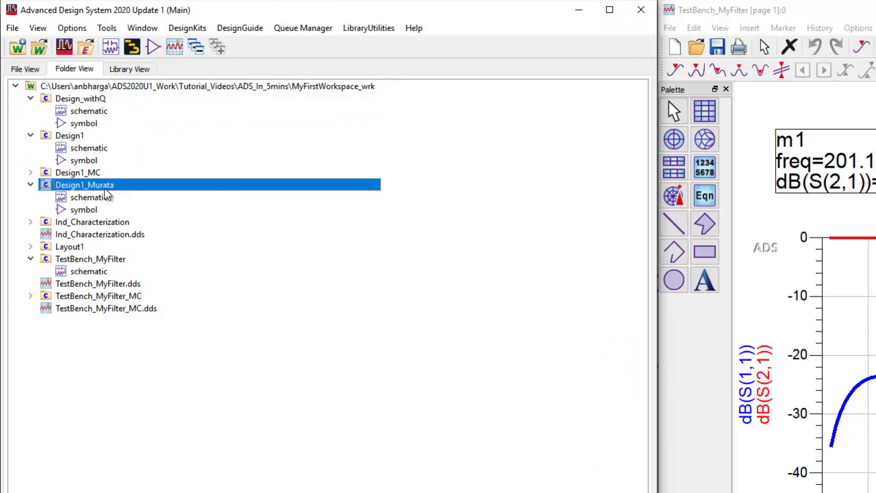
double_click(98, 273)
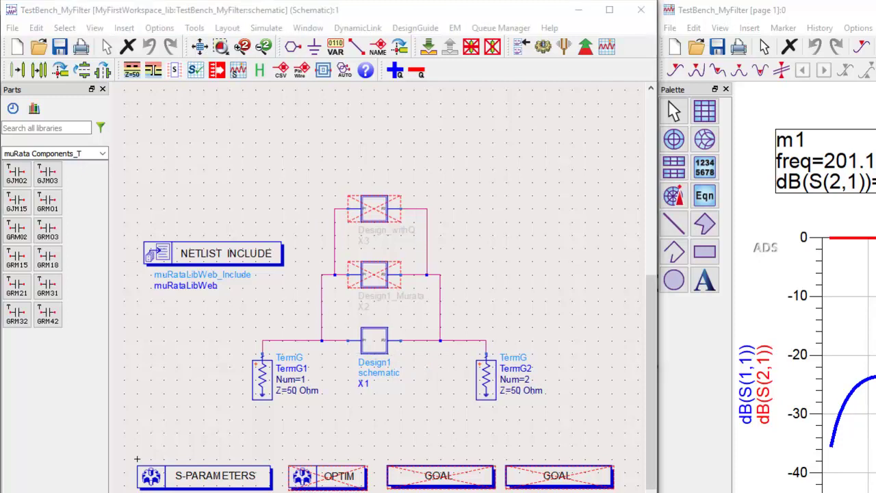
key(alt+Tab)
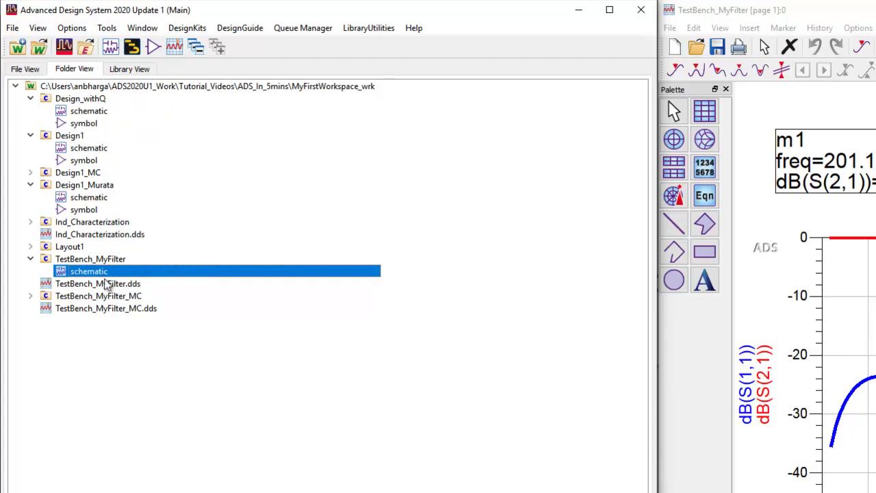
click(101, 100)
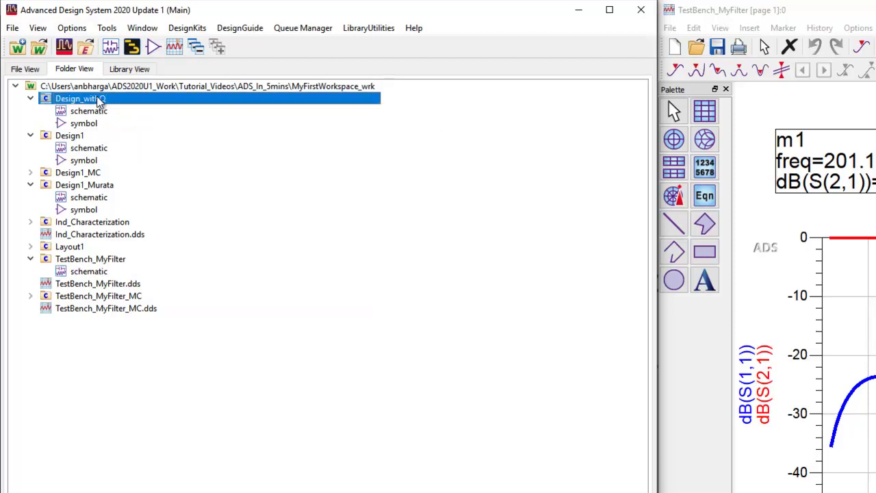
click(96, 114)
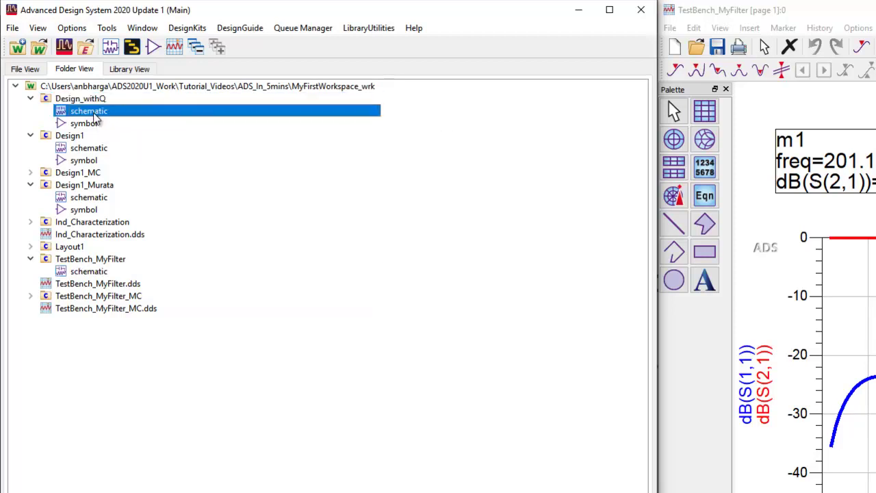
click(97, 155)
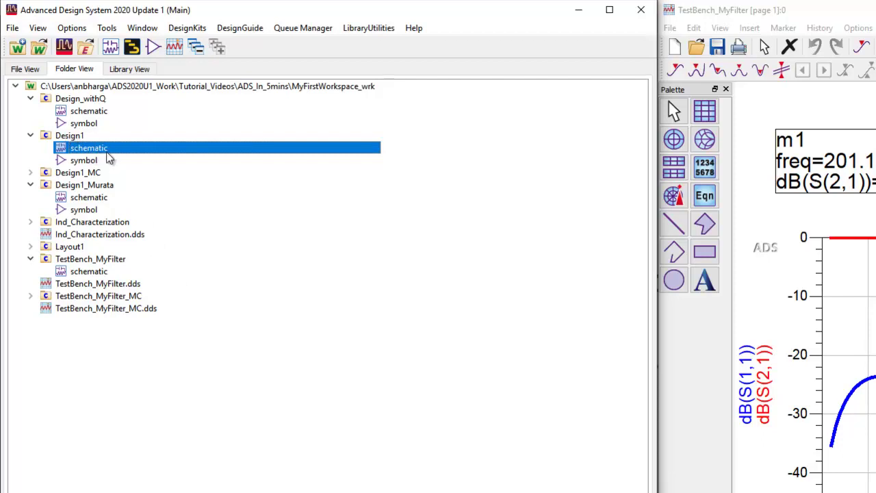
Edit Design1's schematic view name in the folder view so it reads schematic_ideal.
click(108, 149)
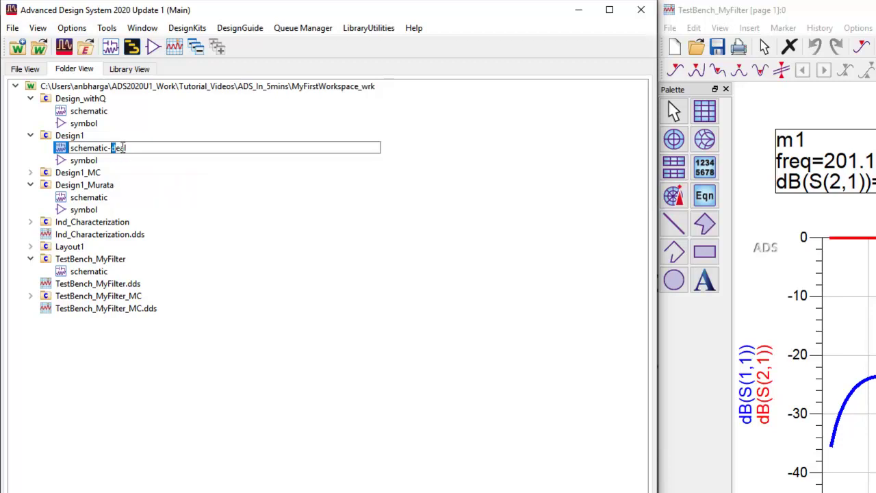
key(BackSpace)
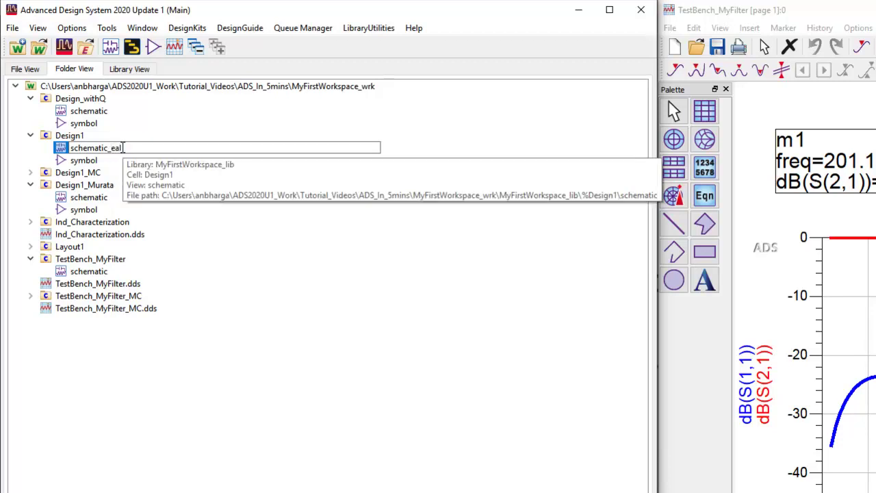
text(d)
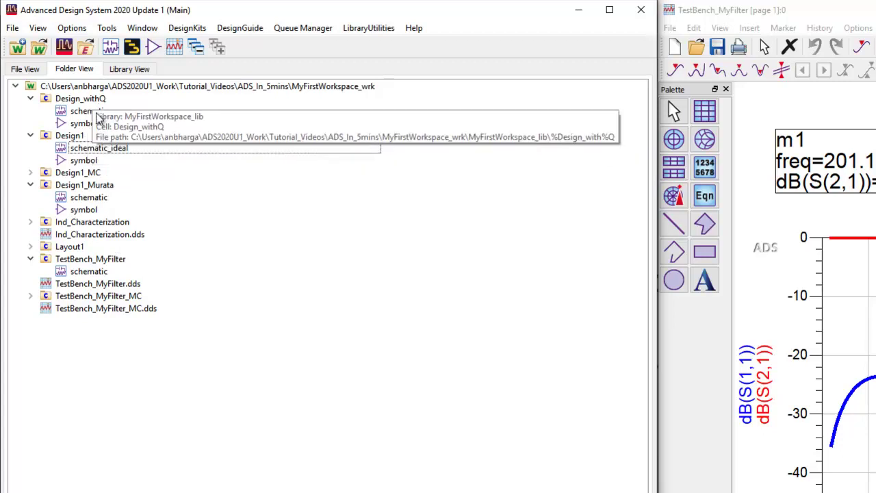
Copy Design_withQ's schematic view into cell Design1 as a new view named schematic_withQ.
right_click(98, 118)
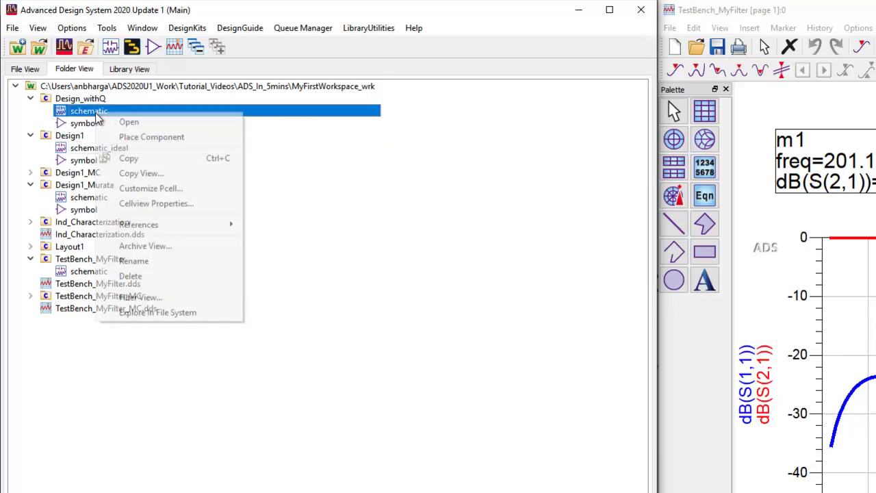
click(150, 179)
drag(268, 208, 302, 115)
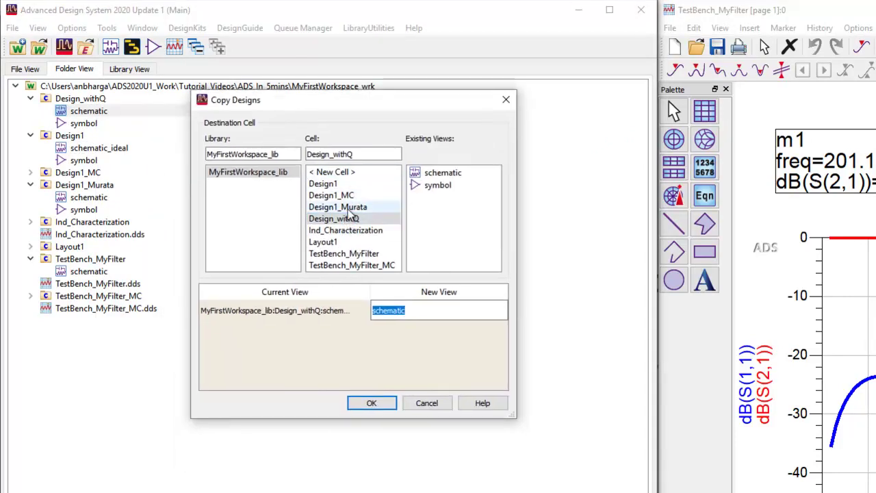
click(322, 185)
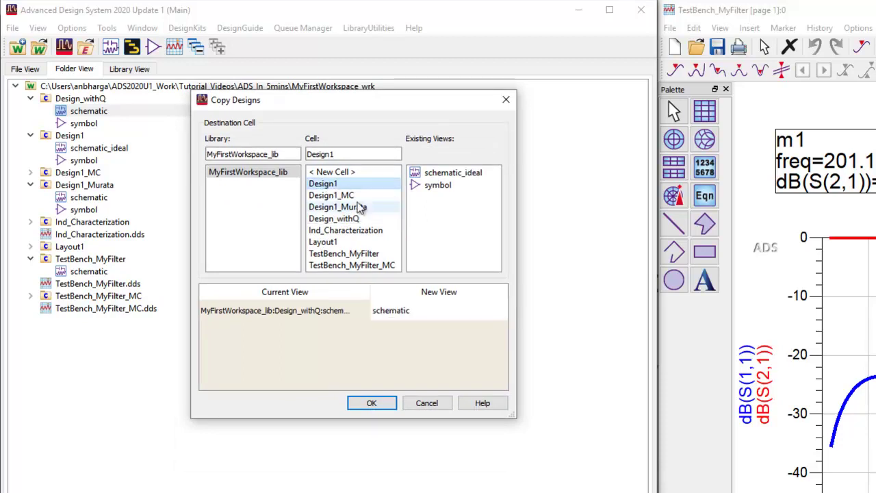
click(413, 311)
click(418, 310)
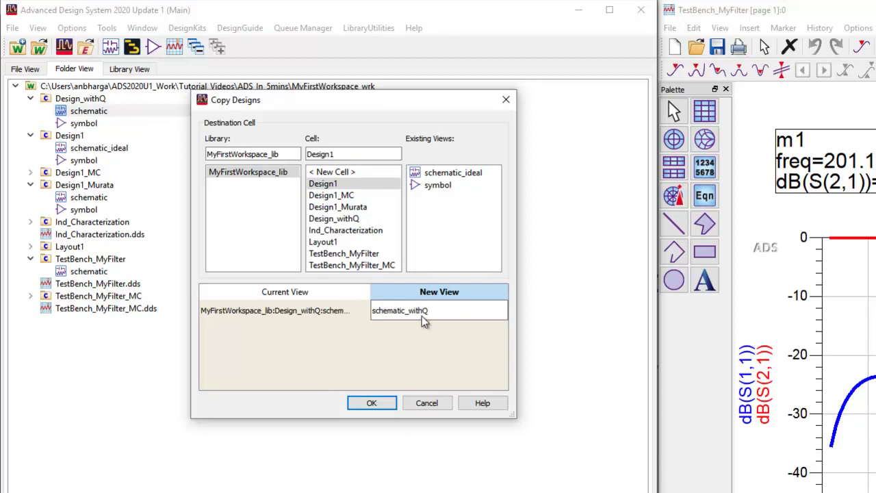
click(388, 402)
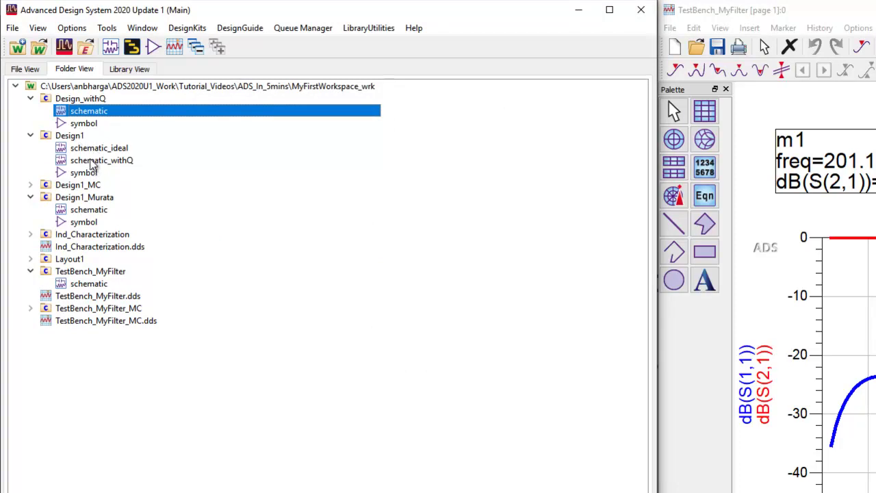
Copy Design1_Murata's schematic view into cell Design1, naming the new view schematic_Murata.
right_click(81, 211)
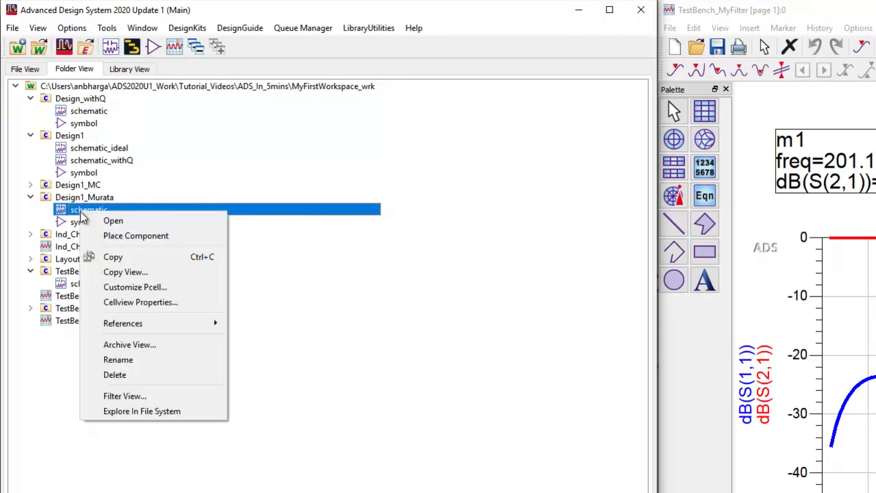
click(125, 272)
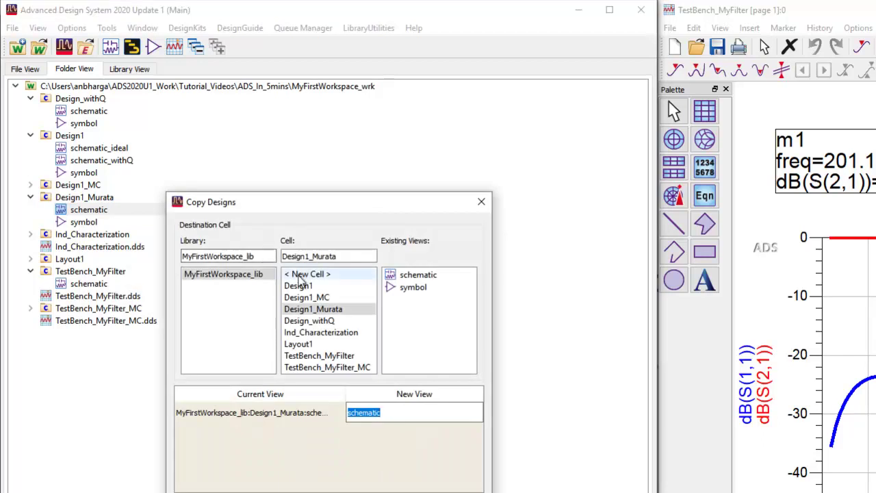
click(309, 287)
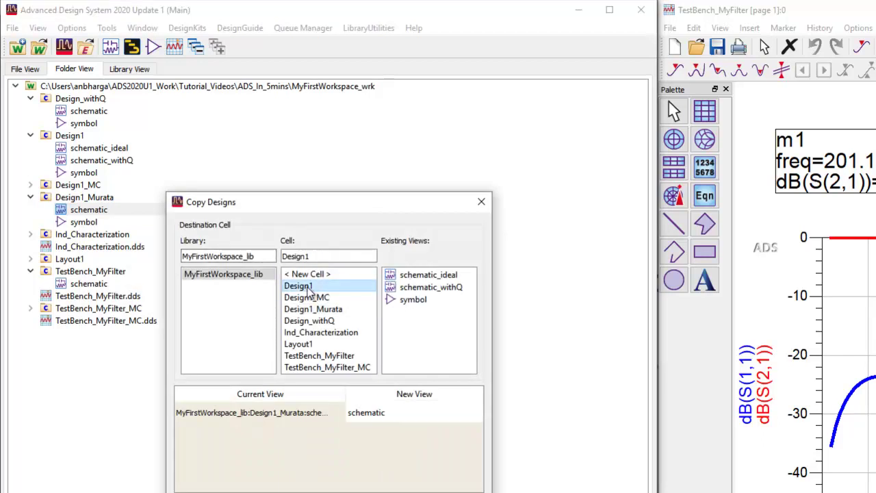
click(394, 413)
click(391, 412)
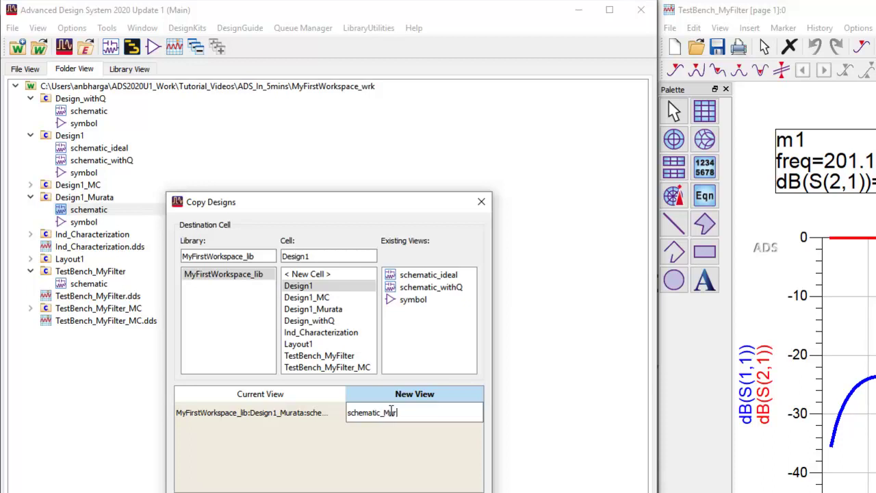
text(_Murata)
key(Return)
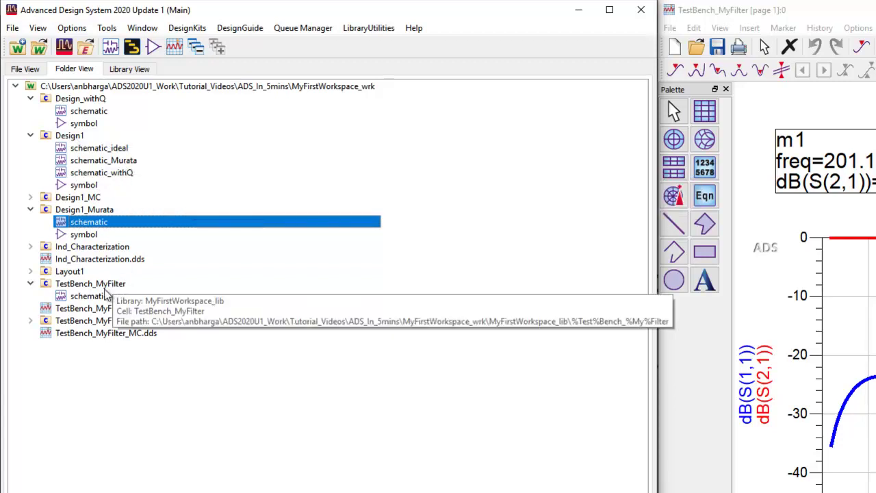
Open TestBench_MyFilter and delete the Design_withQ X3 and Design1_Murata X2 instances.
double_click(88, 296)
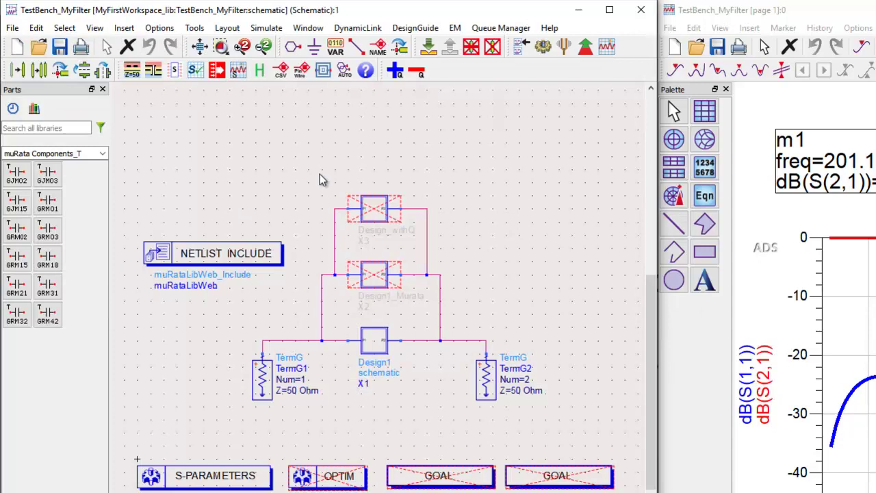
drag(334, 215, 463, 313)
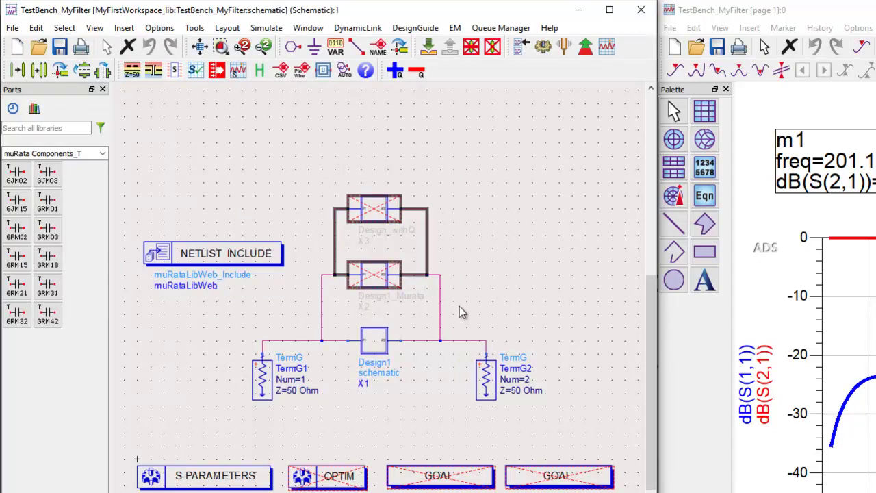
key(Delete)
Delete the two leftover wire stubs and fit the whole schematic in view.
click(323, 296)
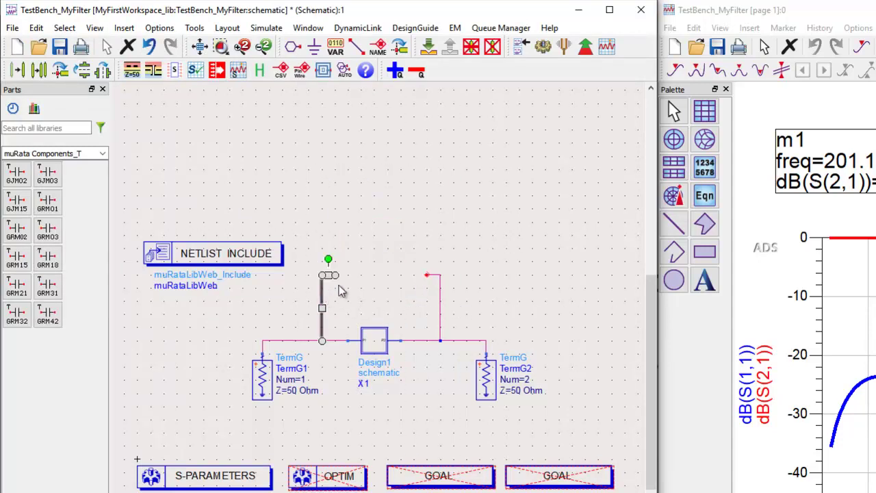
key(Delete)
click(440, 296)
key(Delete)
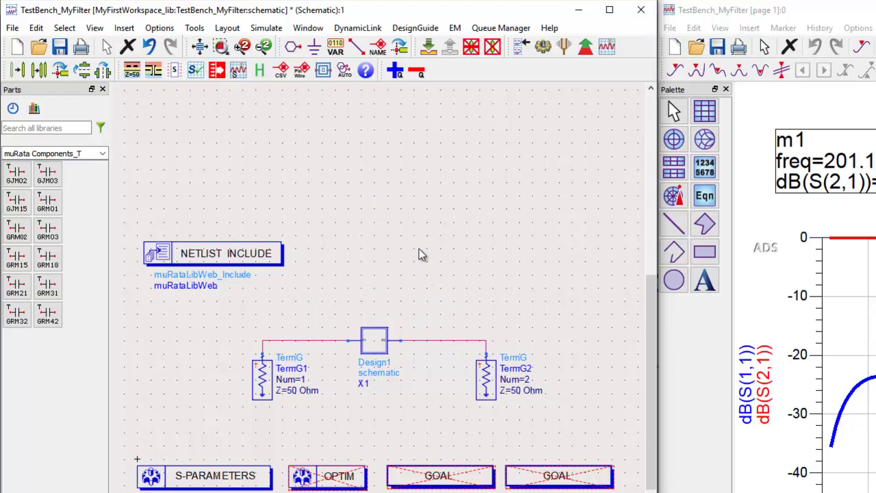
click(199, 48)
click(374, 325)
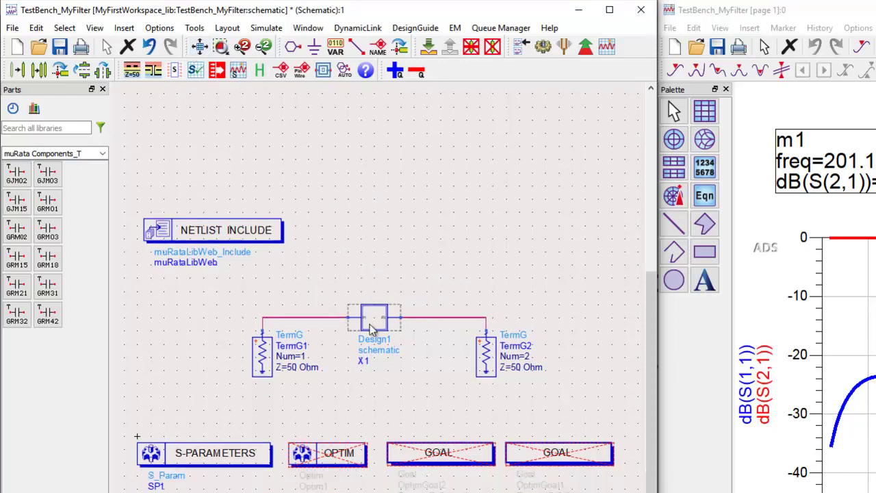
Set Design1 X1 to simulate with its schematic_ideal view and rerun the test bench simulation.
click(375, 323)
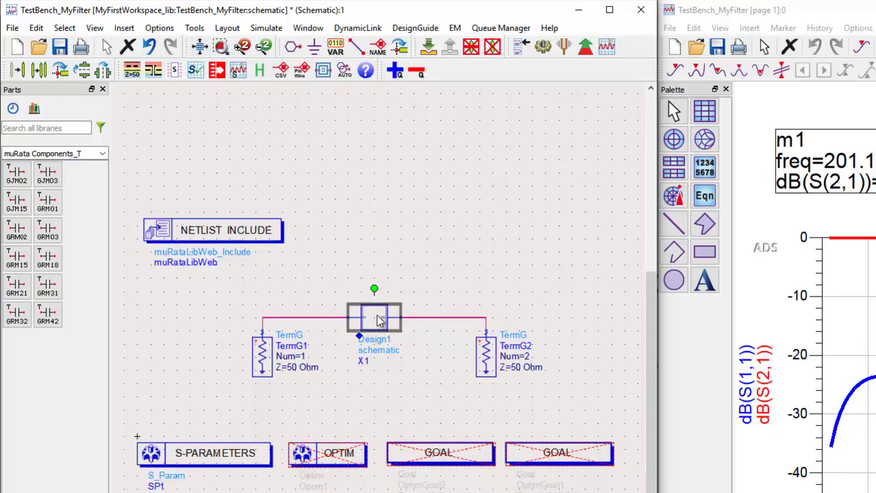
click(520, 49)
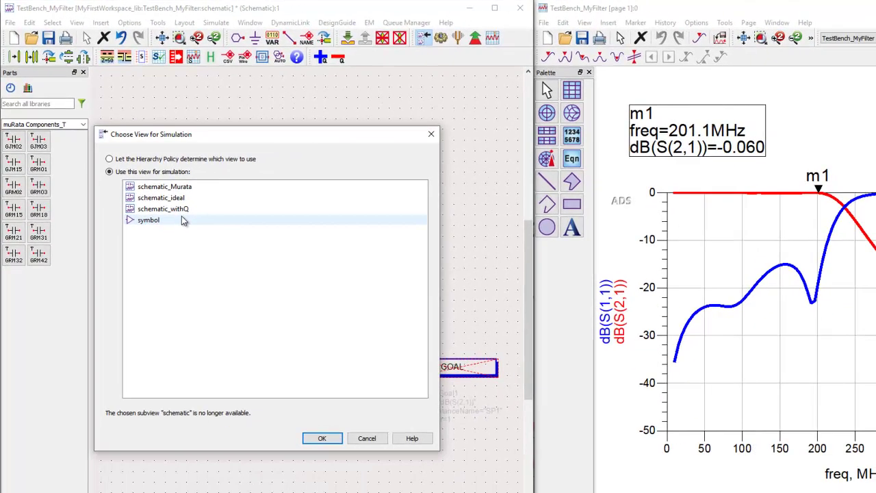
click(173, 198)
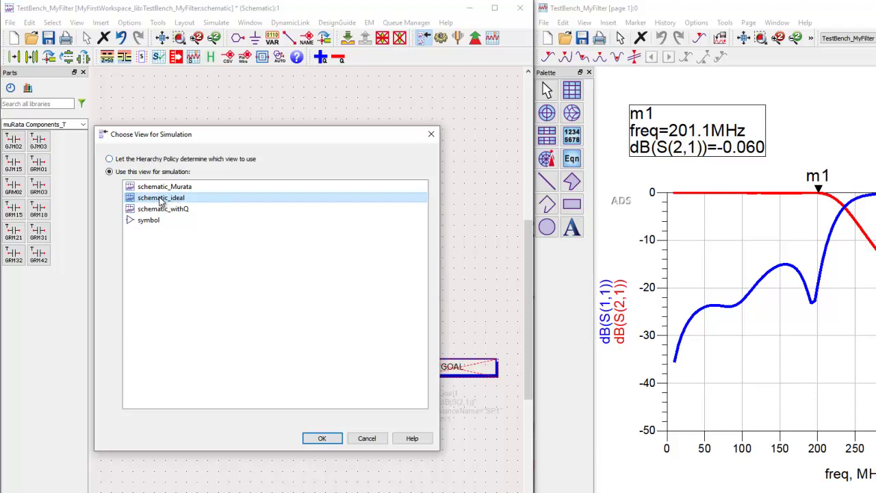
click(322, 439)
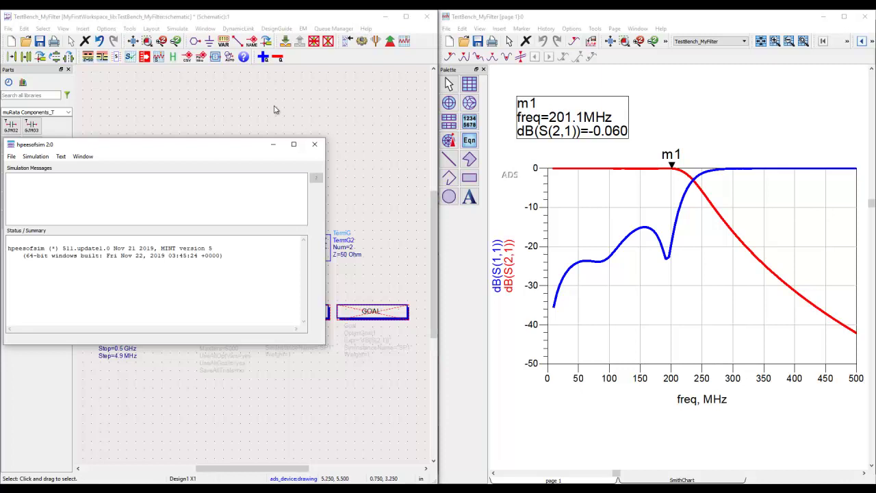
click(274, 109)
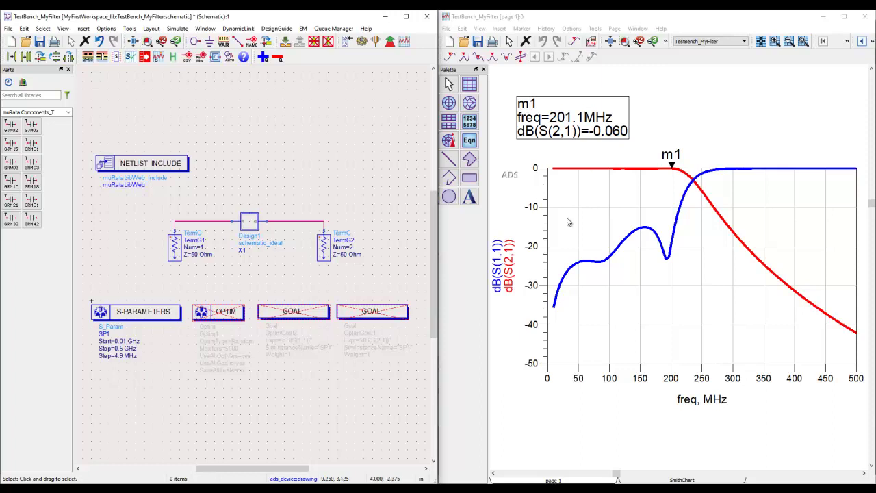
Turn on plot trace history and switch Design1 X1 to its schematic_withQ view.
click(546, 28)
click(548, 41)
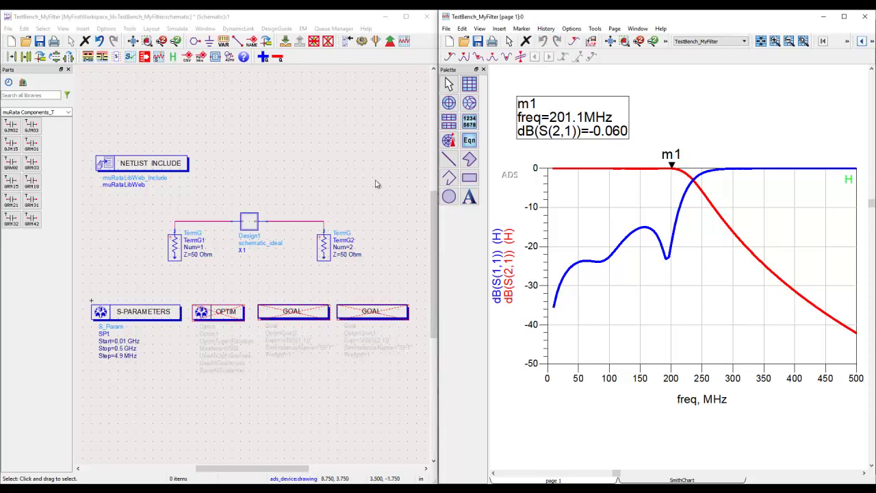
click(238, 223)
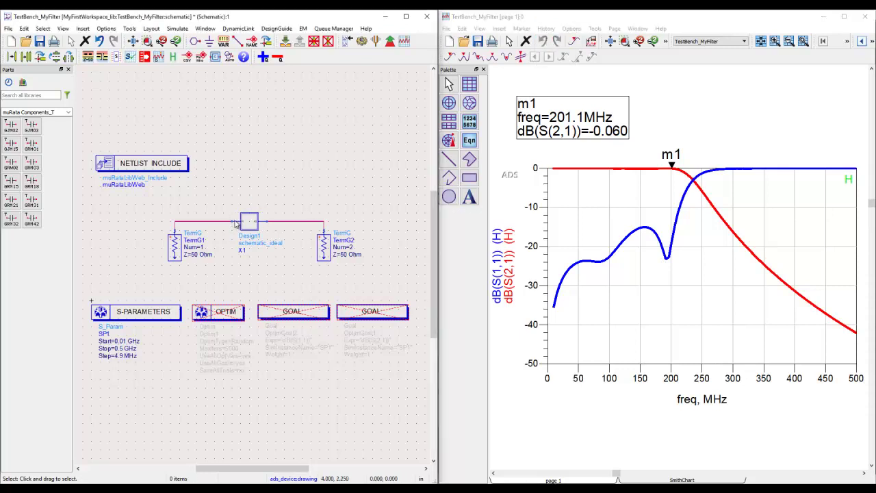
click(348, 41)
click(158, 182)
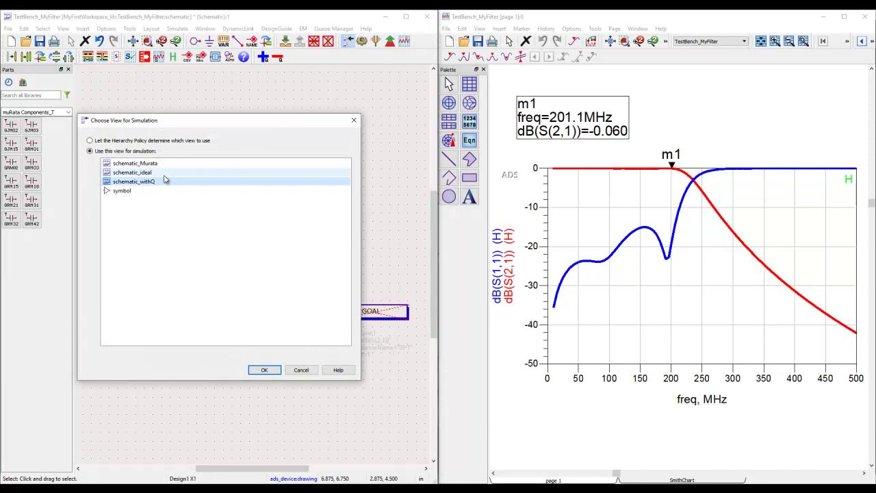
click(265, 369)
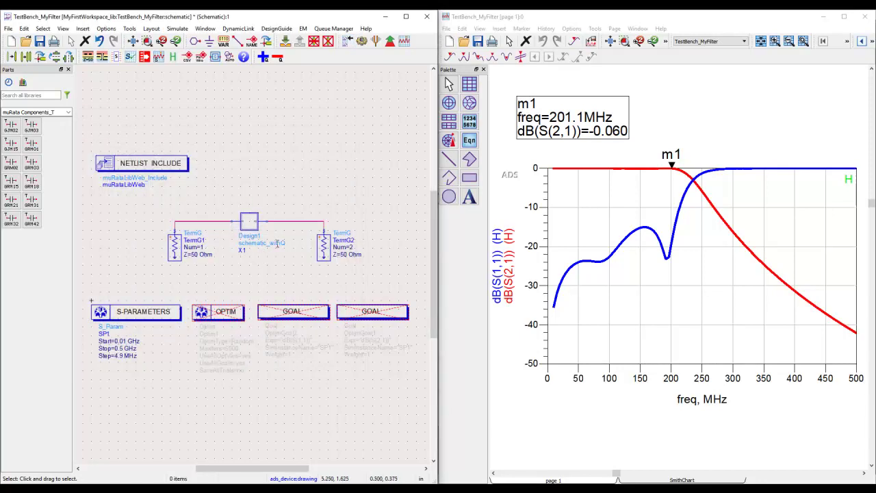
Push into Design1's withQ filter schematic, pop back out, and run the simulation.
click(251, 224)
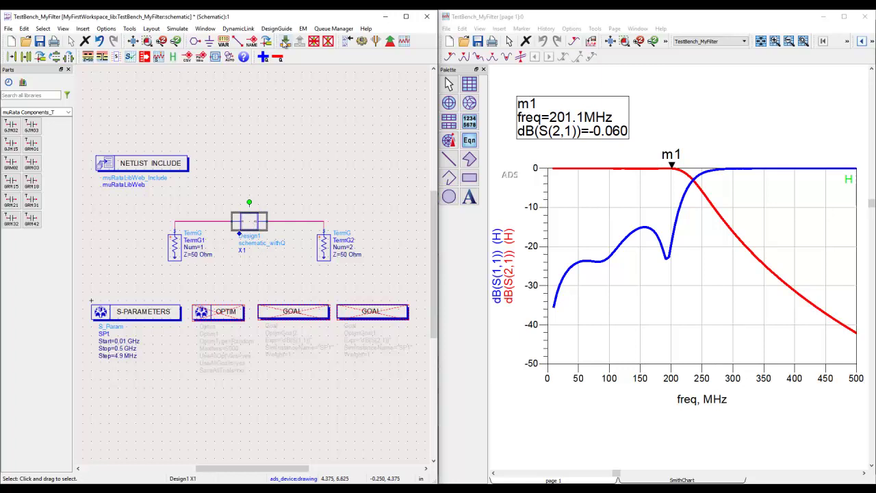
click(285, 42)
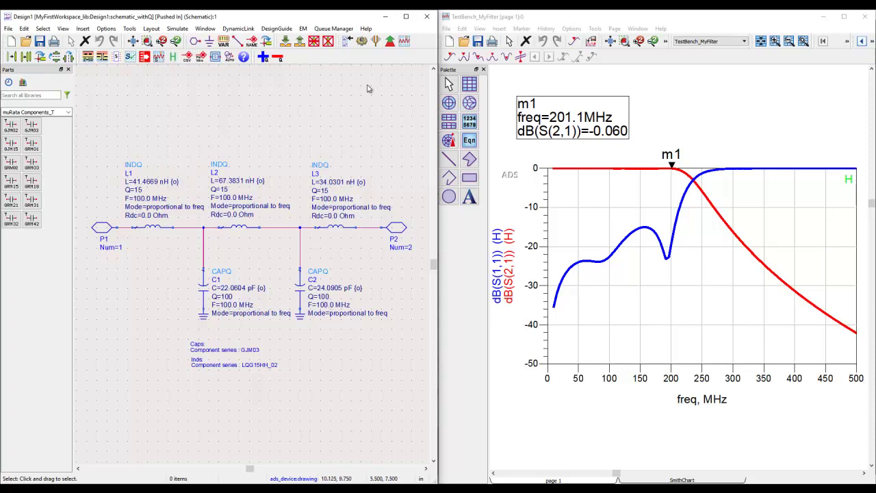
click(299, 41)
click(361, 41)
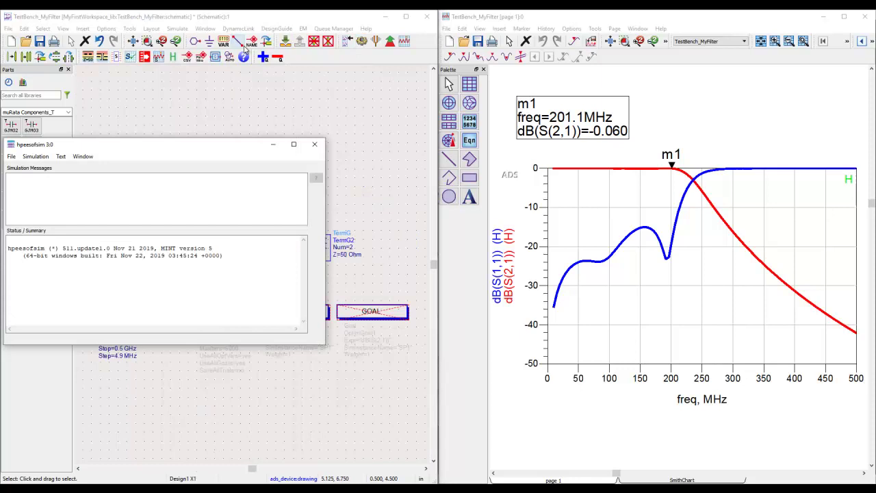
Switch Design1 X1 to schematic_Murata and simulate, adding Murata traces with m1 at -1.941 dB, 201.1 MHz.
click(261, 123)
click(256, 222)
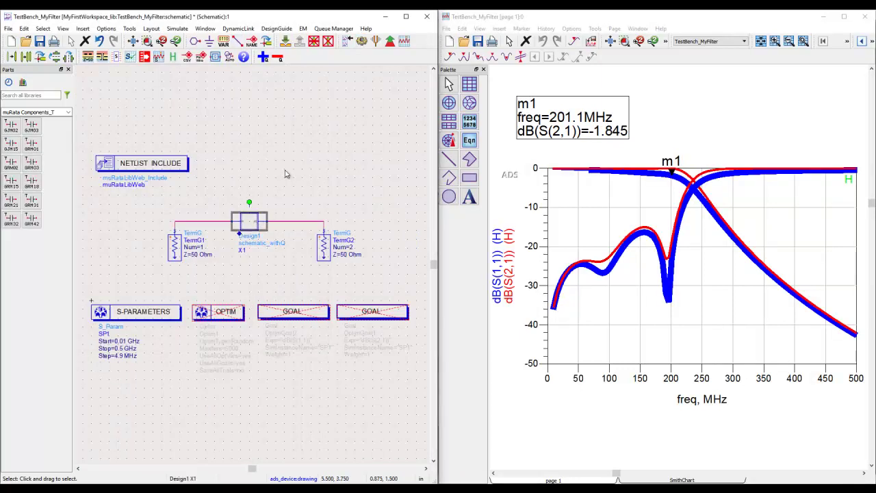
click(348, 41)
click(163, 168)
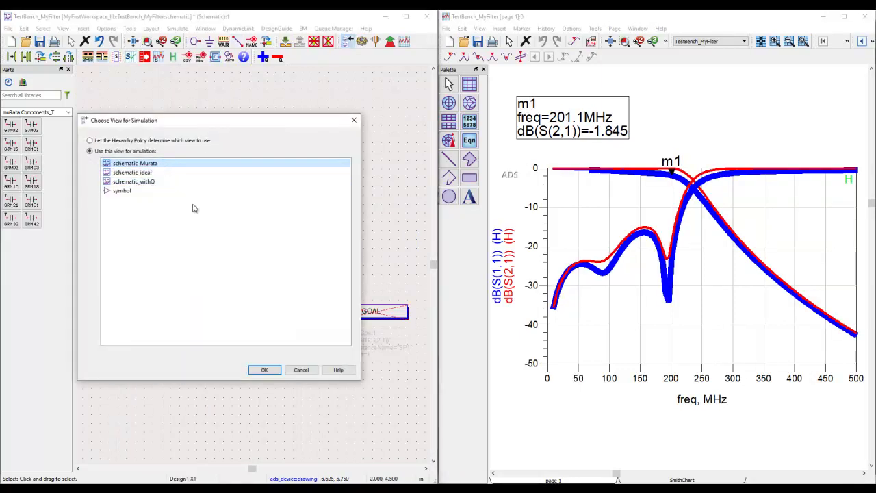
click(260, 370)
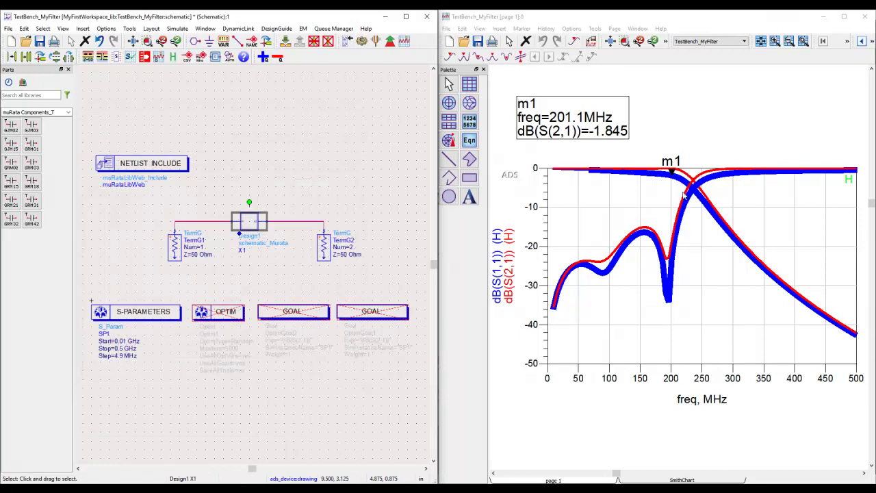
click(297, 154)
click(361, 43)
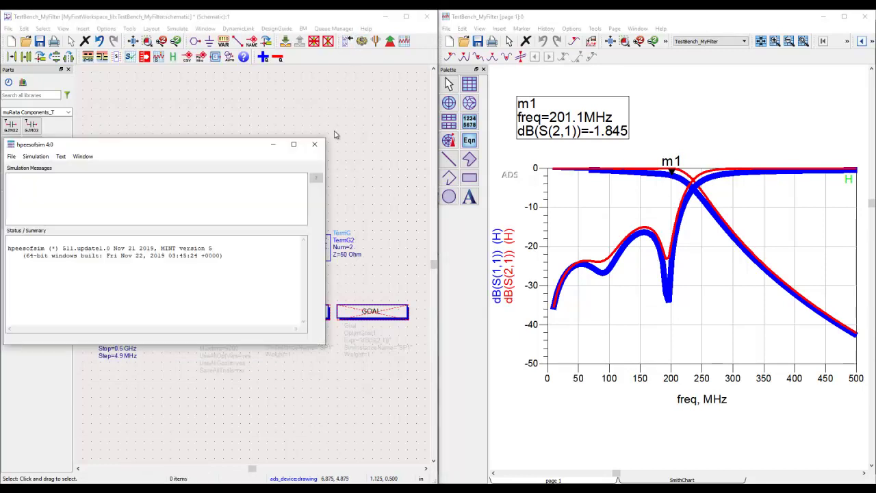
click(343, 117)
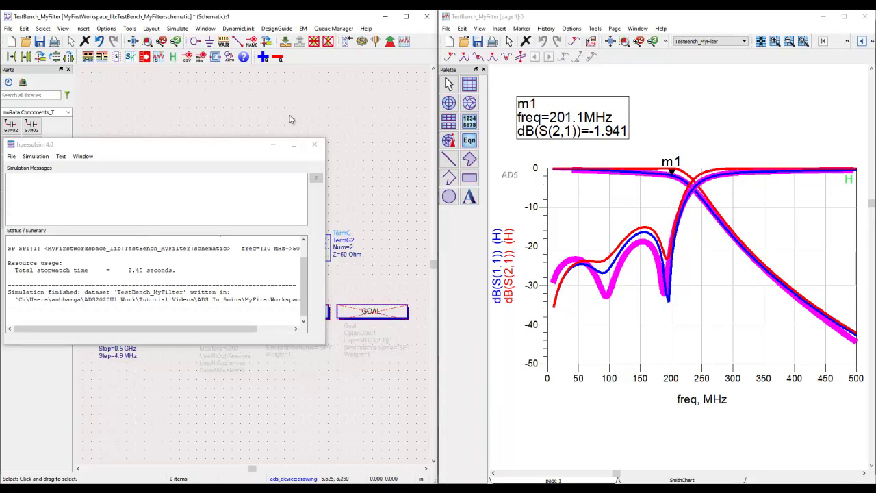
Minimize the simulator window, push into Design1's Murata filter, then pop out and deselect it.
click(273, 145)
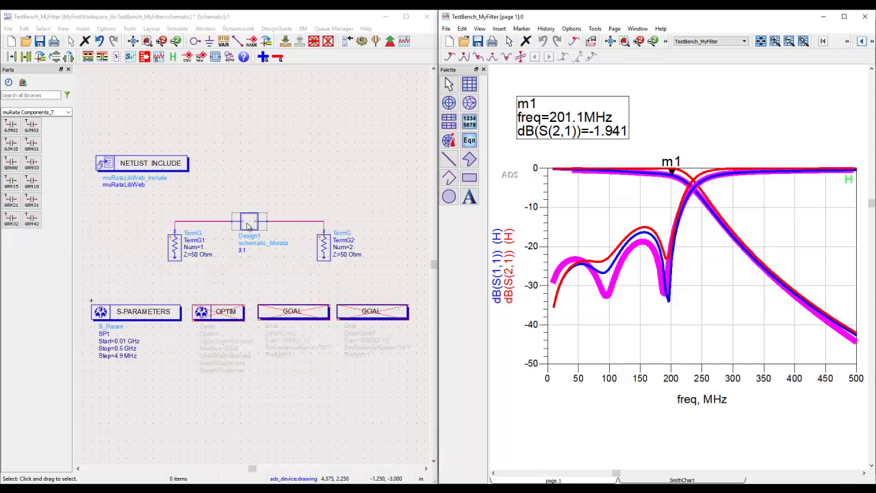
click(285, 41)
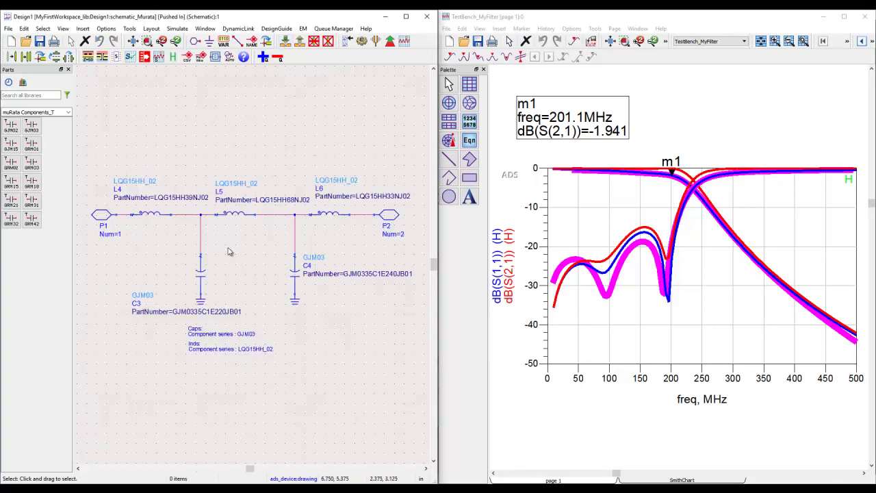
click(299, 41)
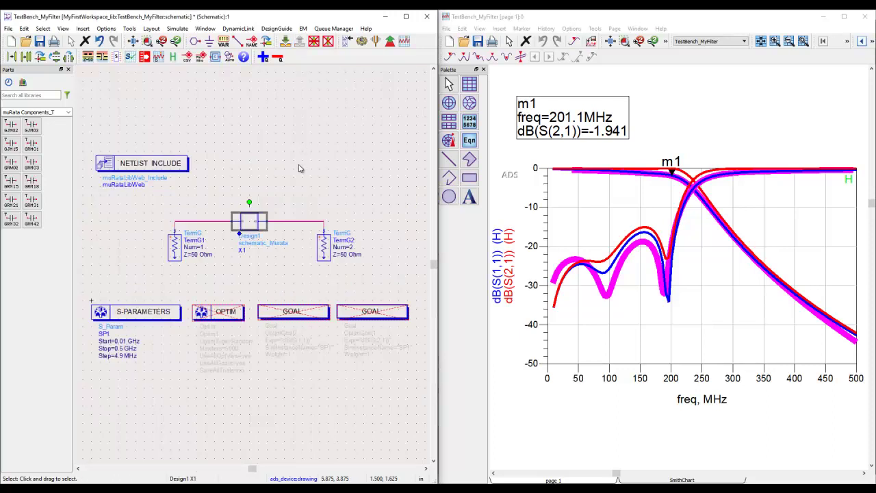
click(312, 200)
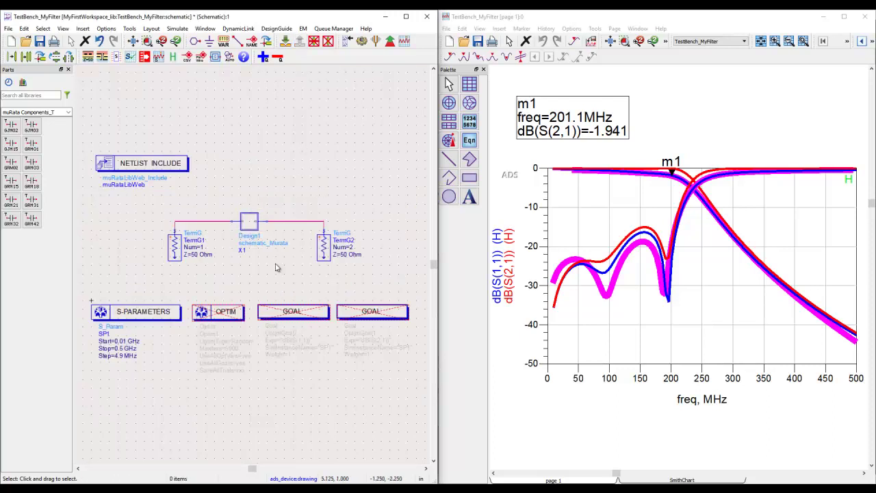